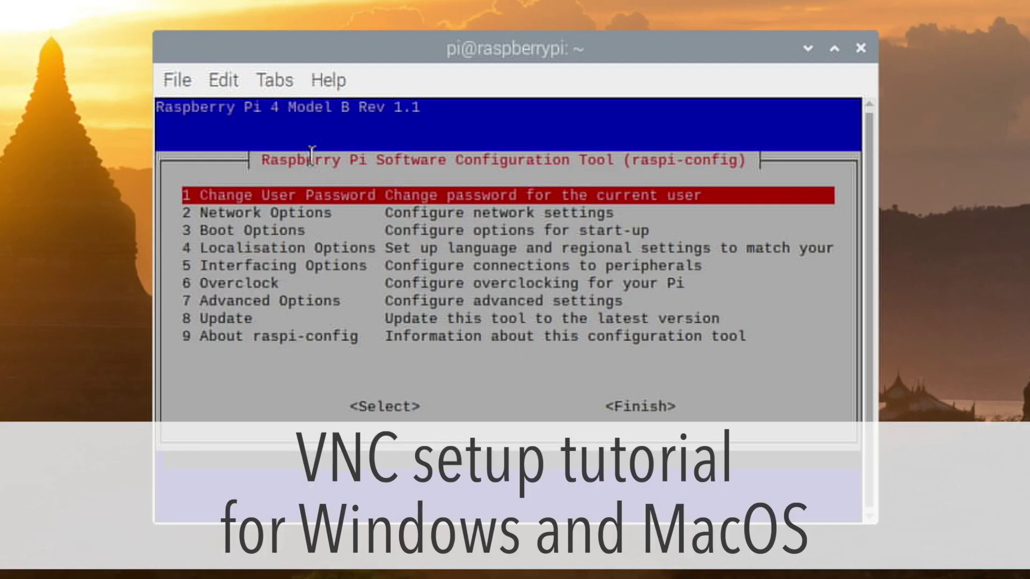
# Launch the Raspberry Pi configuration tool with sudo raspi-config in a terminal.
pyautogui.press('Down')
pyautogui.press('Down')
pyautogui.press('Down')
pyautogui.press('Down')
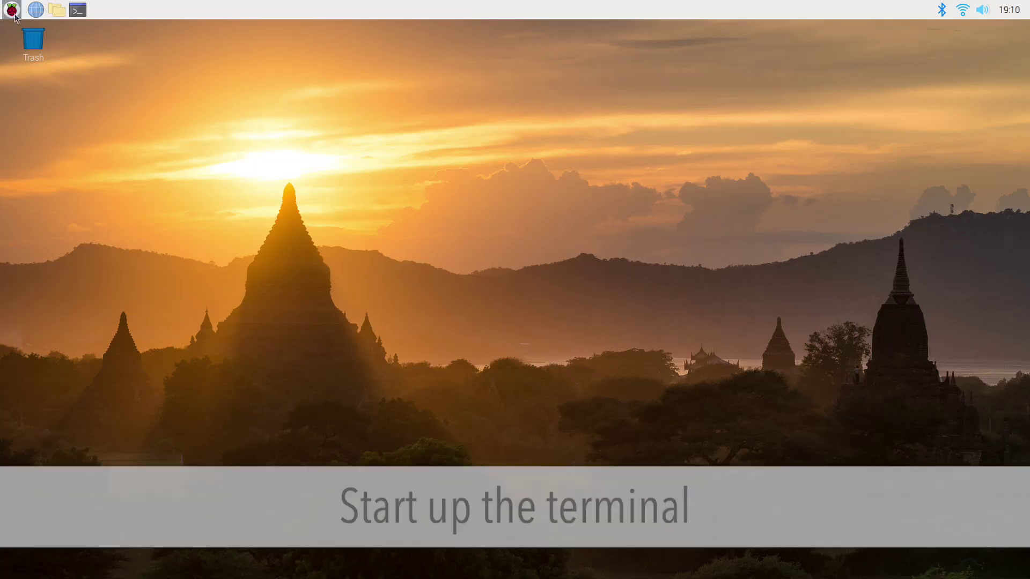
pyautogui.click(75, 12)
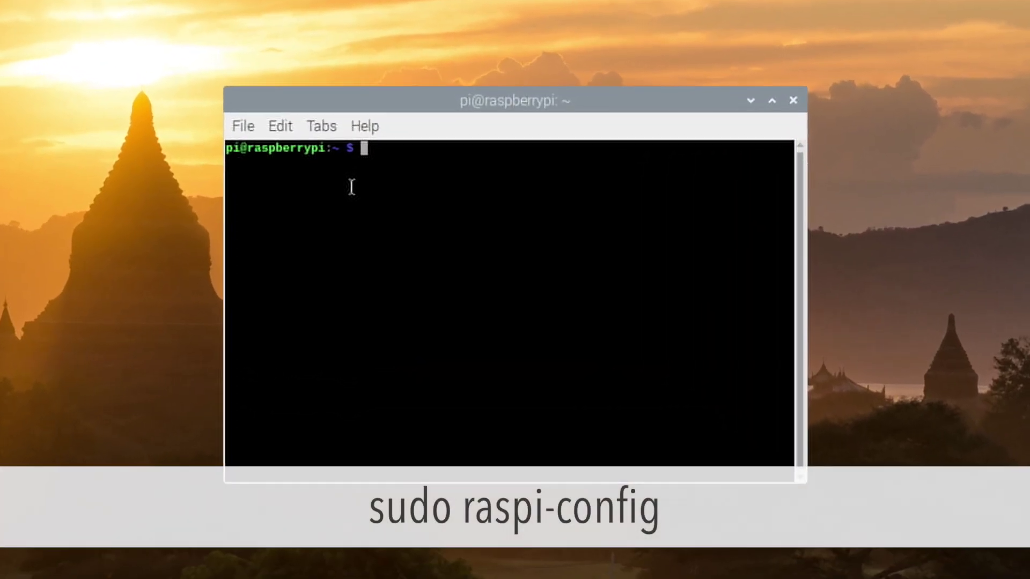
pyautogui.write('sudo raspi-config')
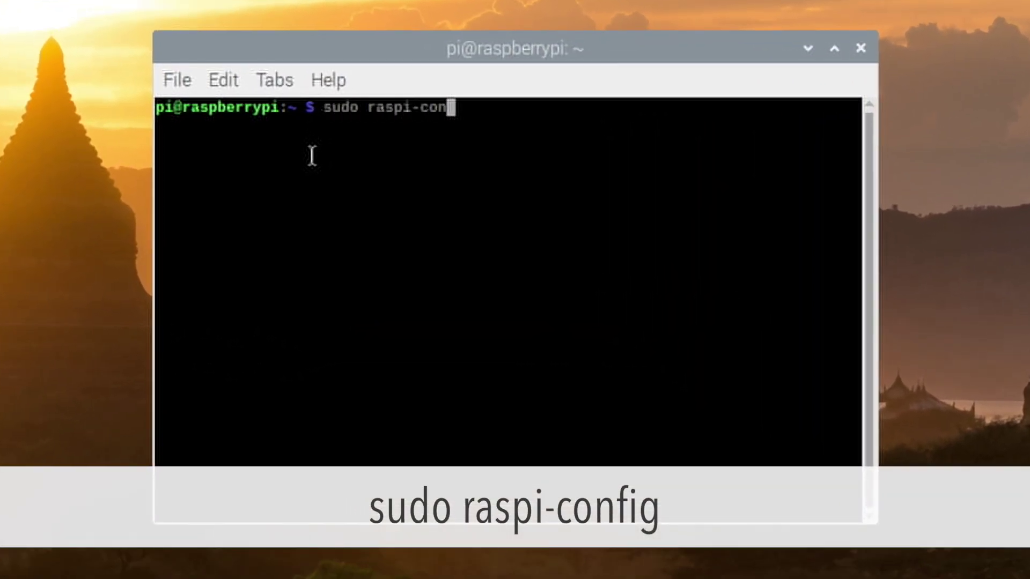
pyautogui.press('Return')
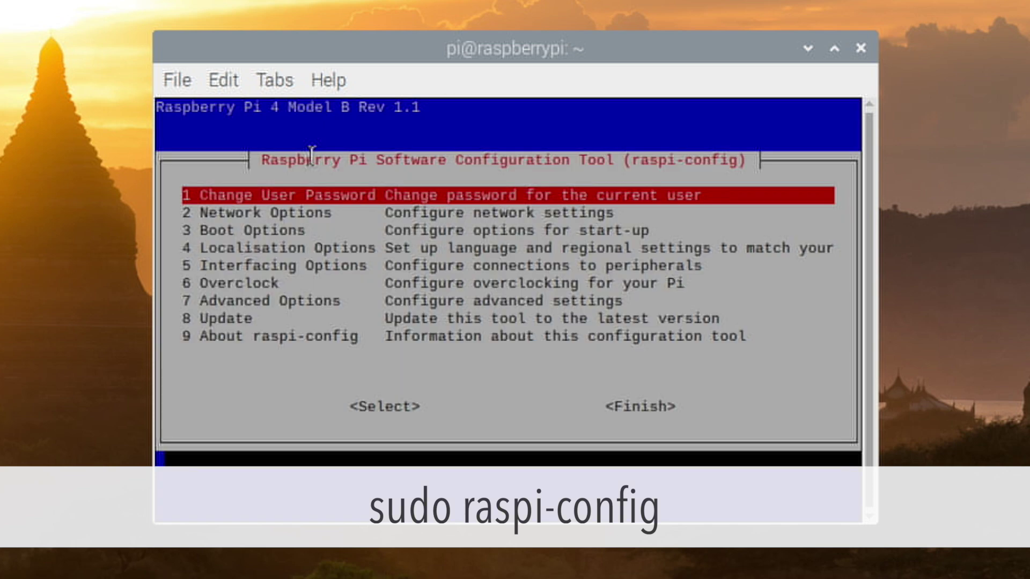
# Enable the VNC Server under Interfacing Options > P3 VNC.
pyautogui.press('Down')
pyautogui.press('Down')
pyautogui.press('Down')
pyautogui.press('Down')
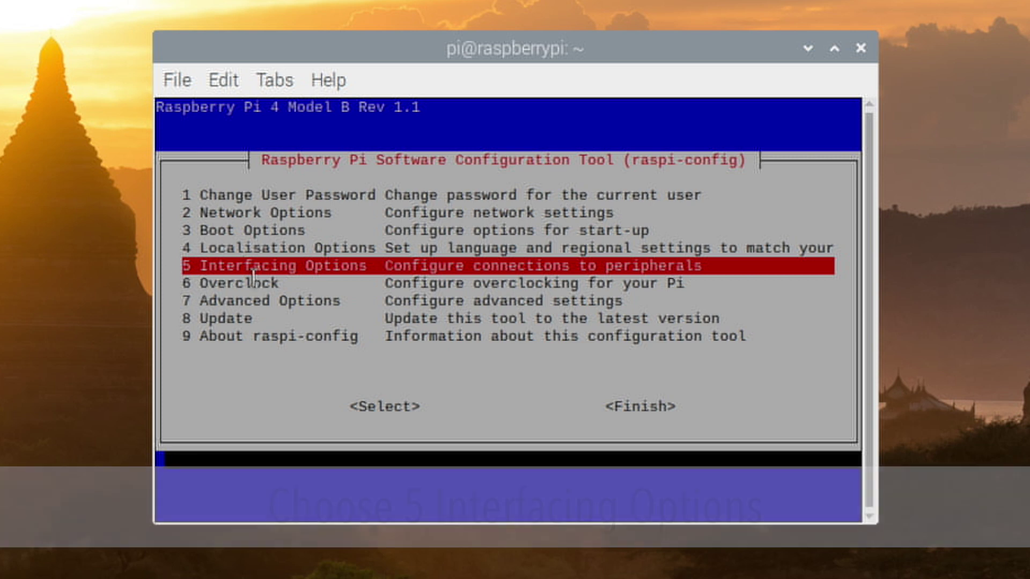
pyautogui.press('Return')
pyautogui.press('Down')
pyautogui.press('Down')
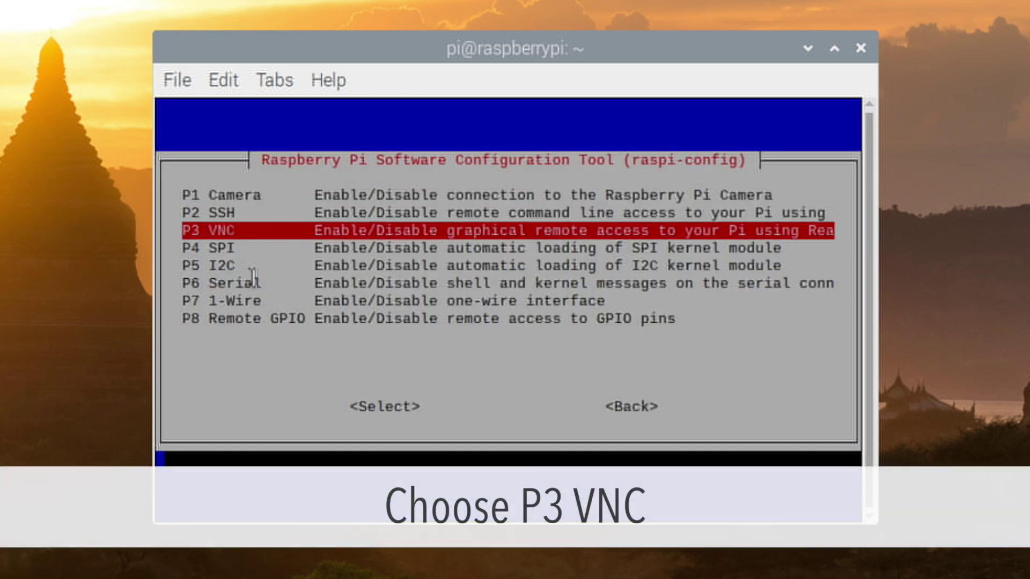
pyautogui.press('Return')
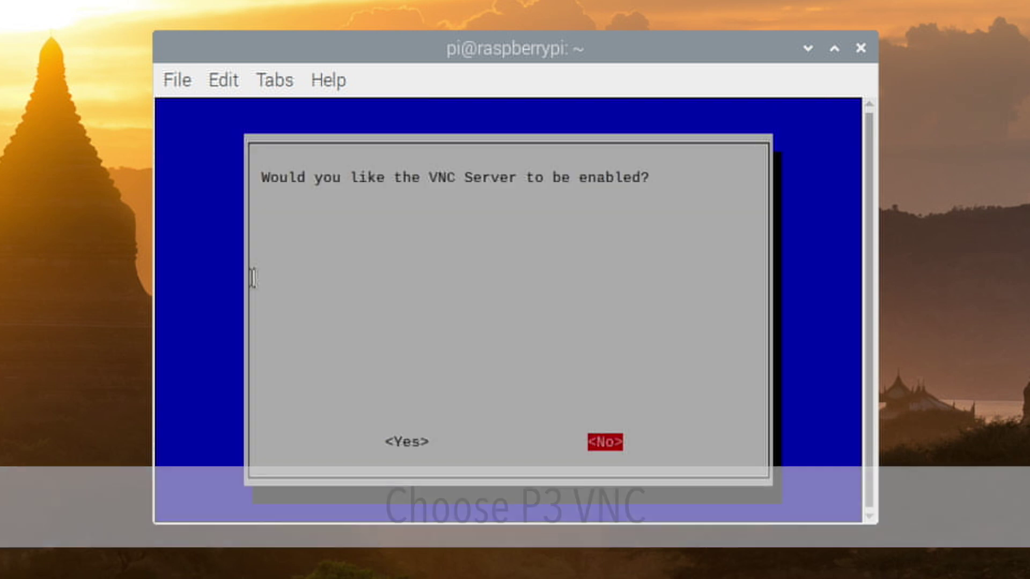
pyautogui.press('Left')
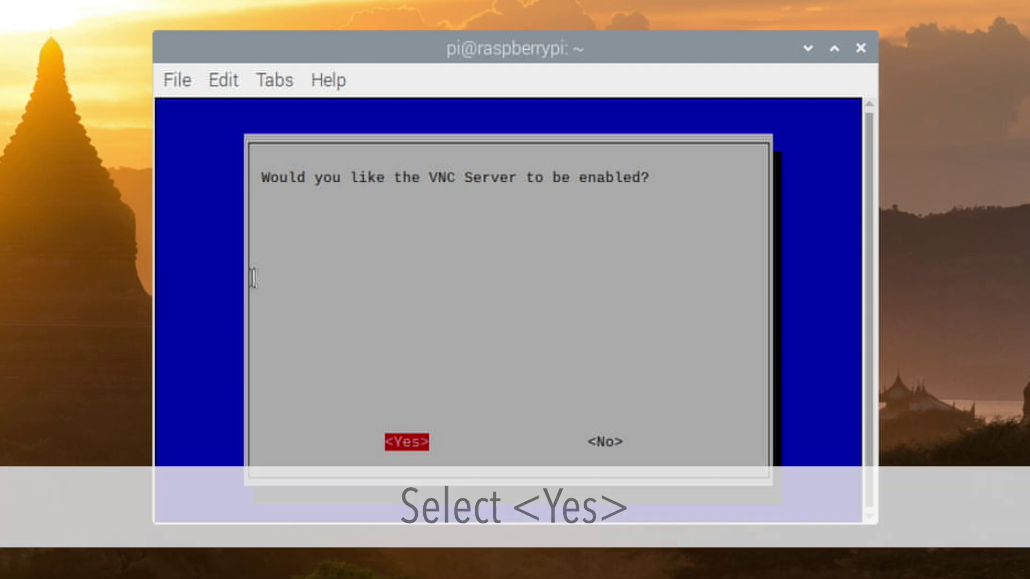
pyautogui.press('Return')
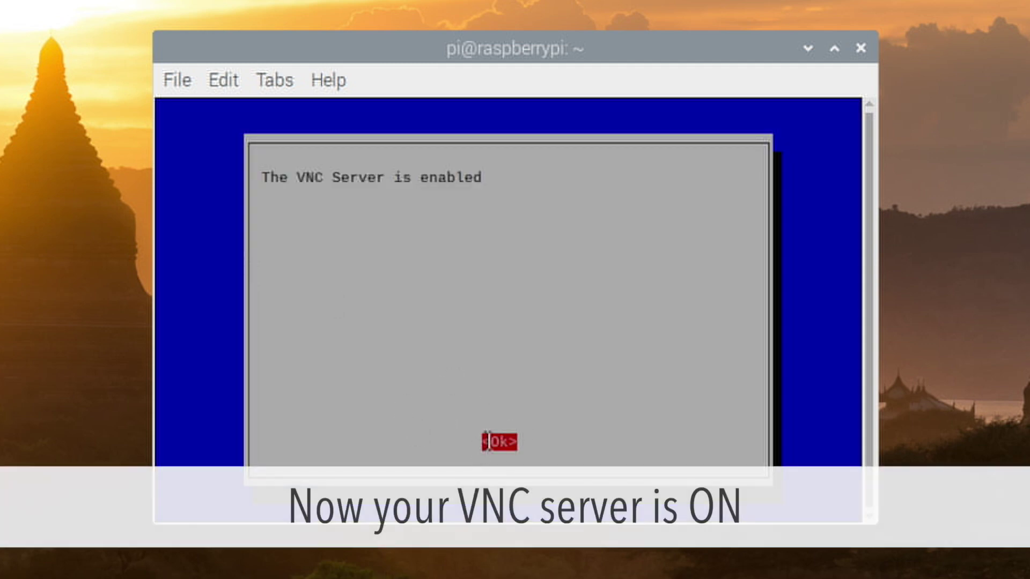
pyautogui.press('Return')
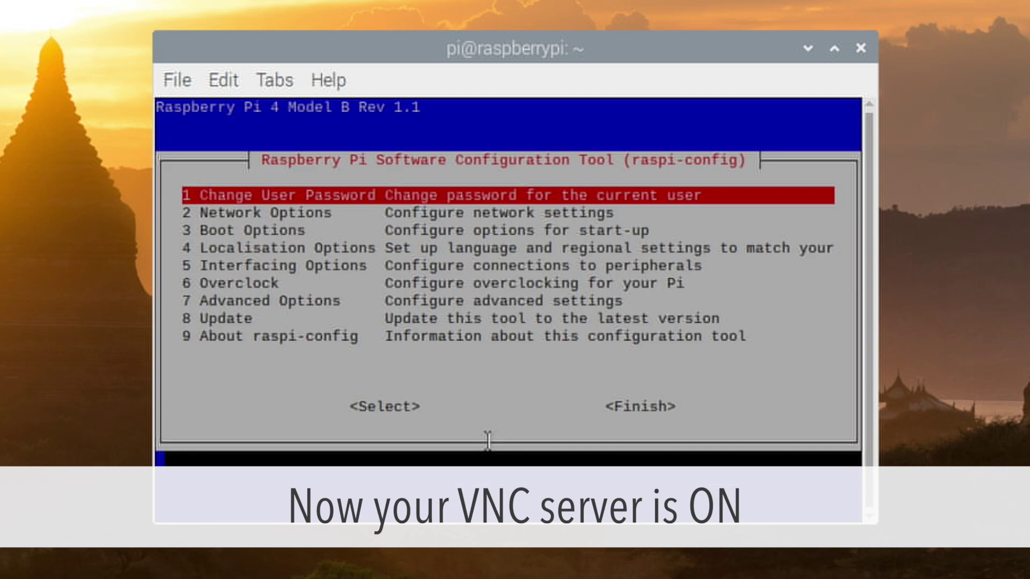
# Finish raspi-config and close the terminal with exit.
pyautogui.press('Tab')
pyautogui.press('Tab')
pyautogui.press('Return')
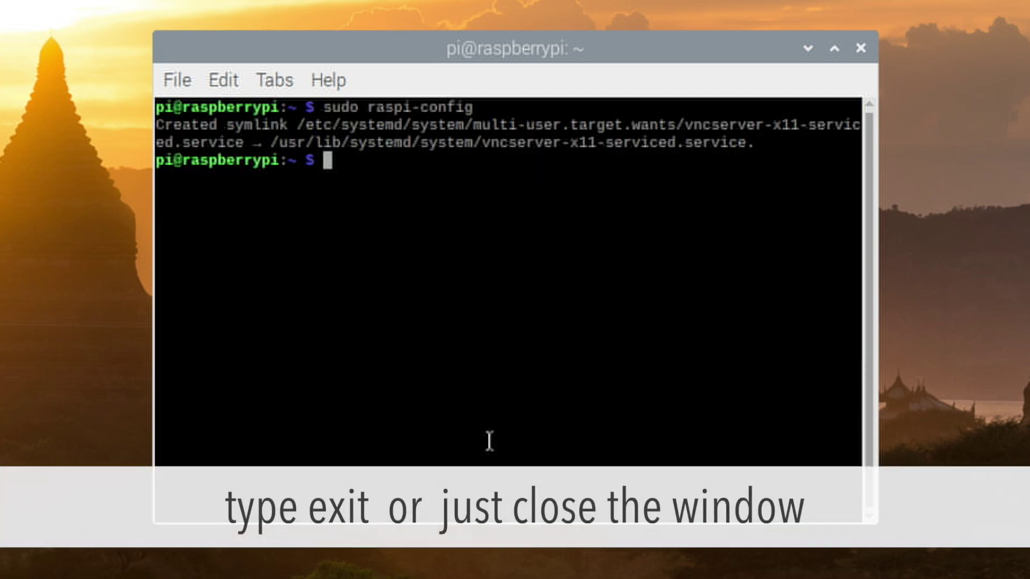
pyautogui.write('exit')
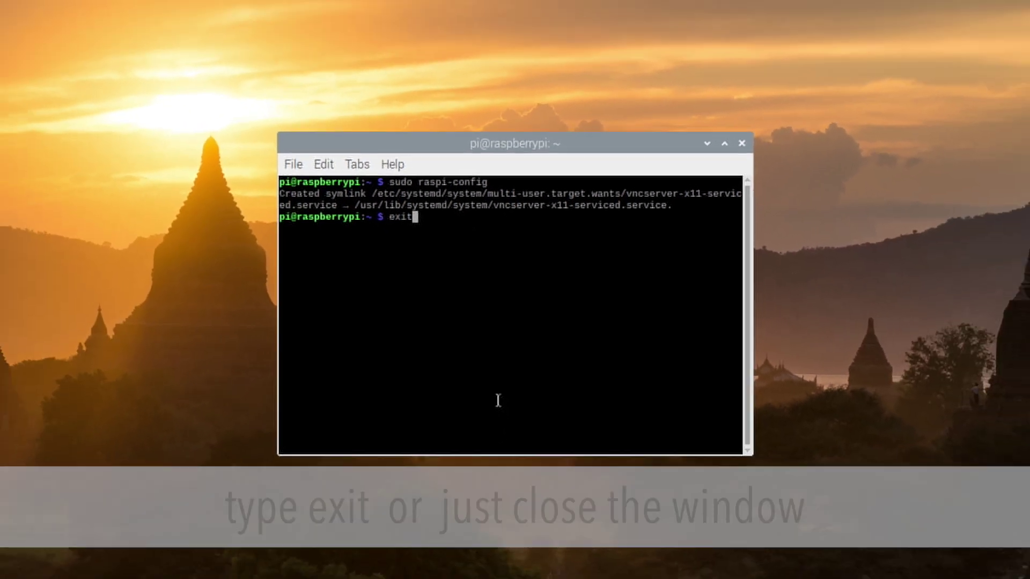
pyautogui.press('Return')
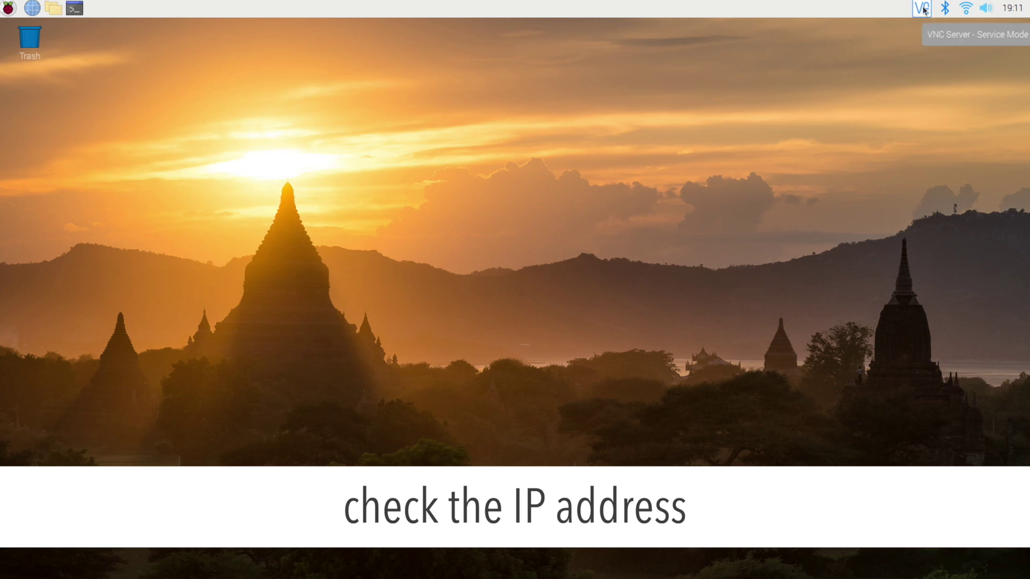
# Check the Pi's Wi-Fi IP address, 10.10.22.121, and bring up the VNC Server tray menu.
pyautogui.click(923, 8)
pyautogui.click(923, 9)
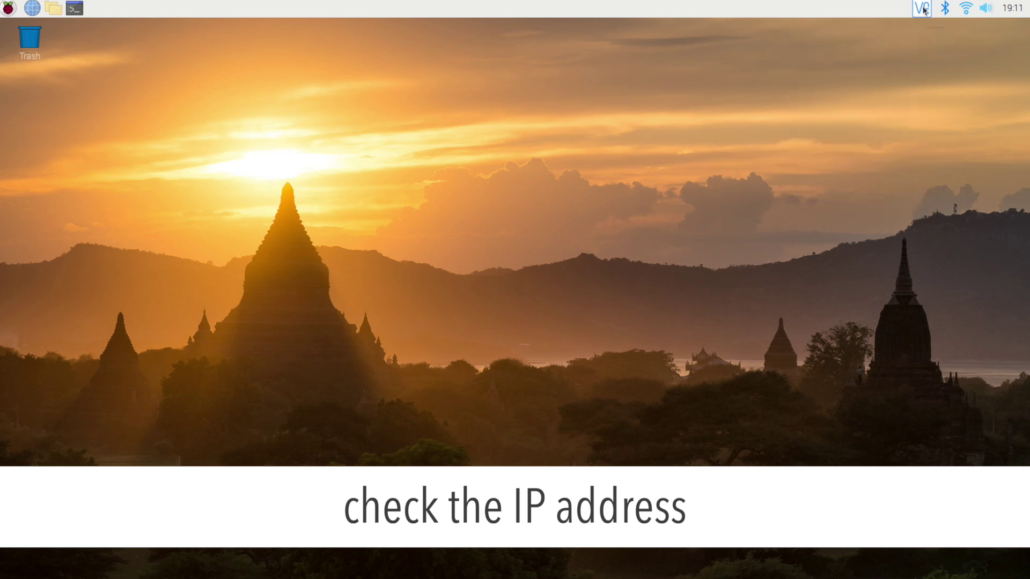
pyautogui.moveTo(960, 10)
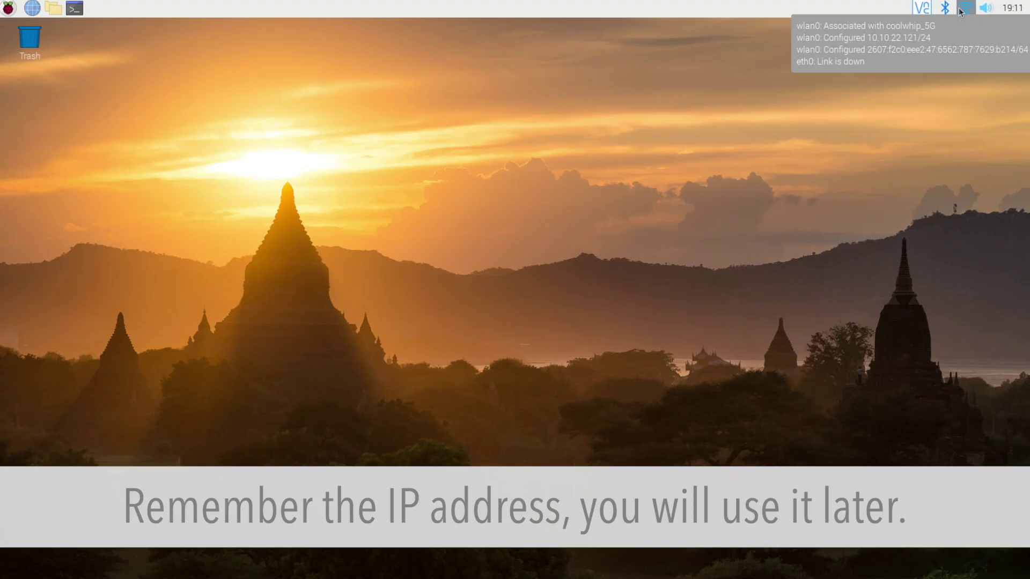
pyautogui.click(923, 10)
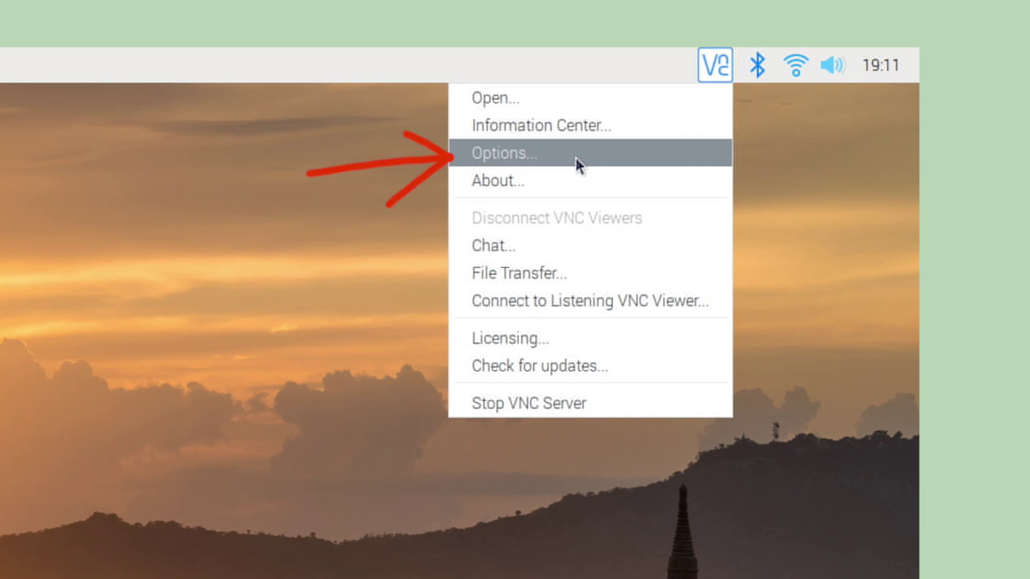
# Switch VNC Server authentication to VNC password in the Options dialog.
pyautogui.click(575, 156)
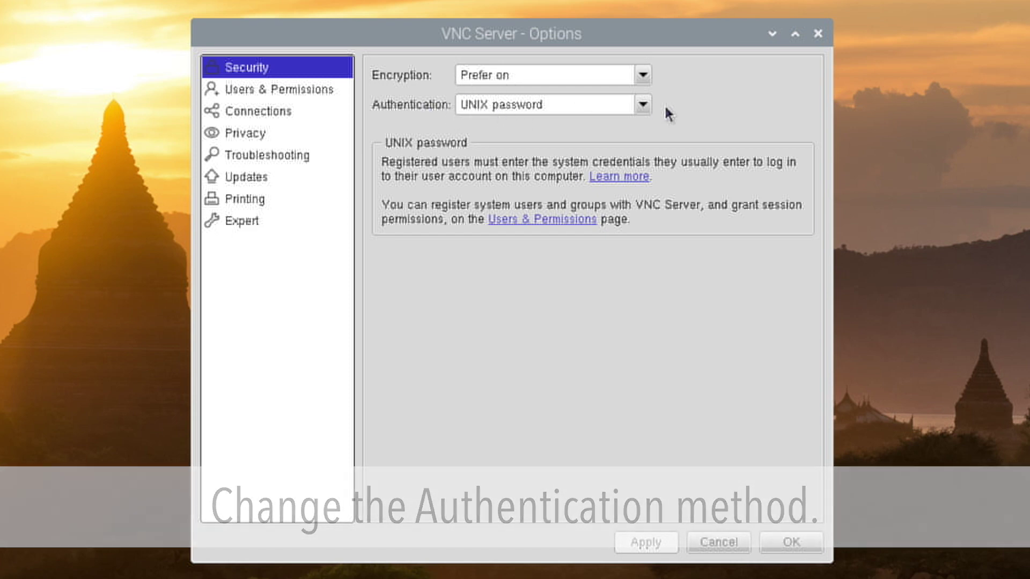
pyautogui.click(642, 104)
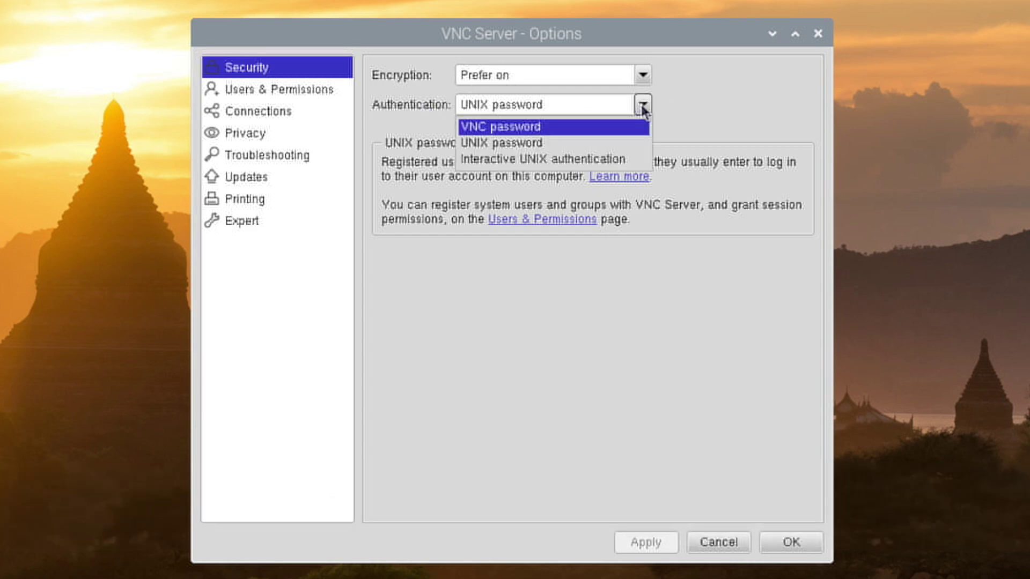
pyautogui.click(498, 129)
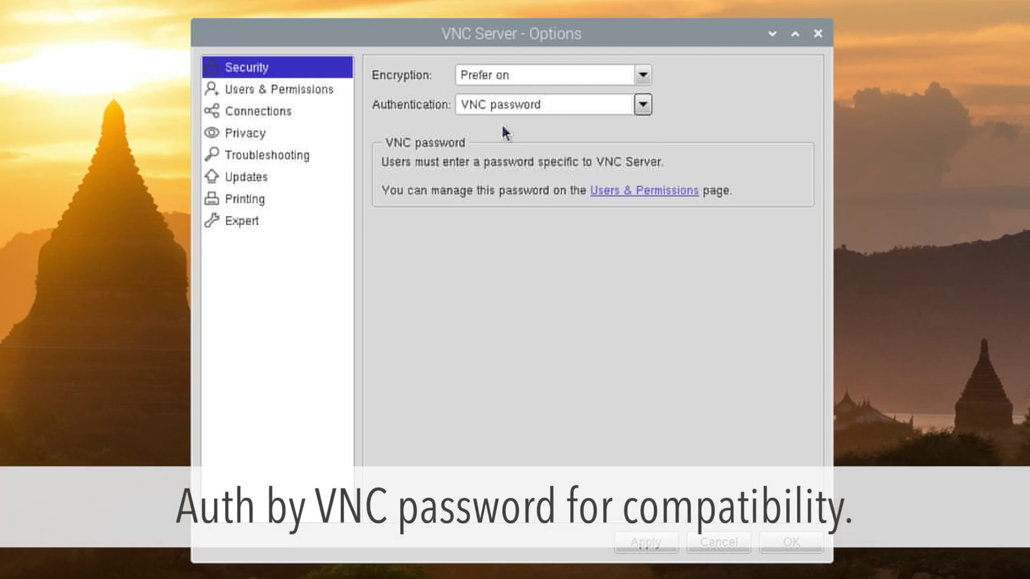
pyautogui.click(670, 541)
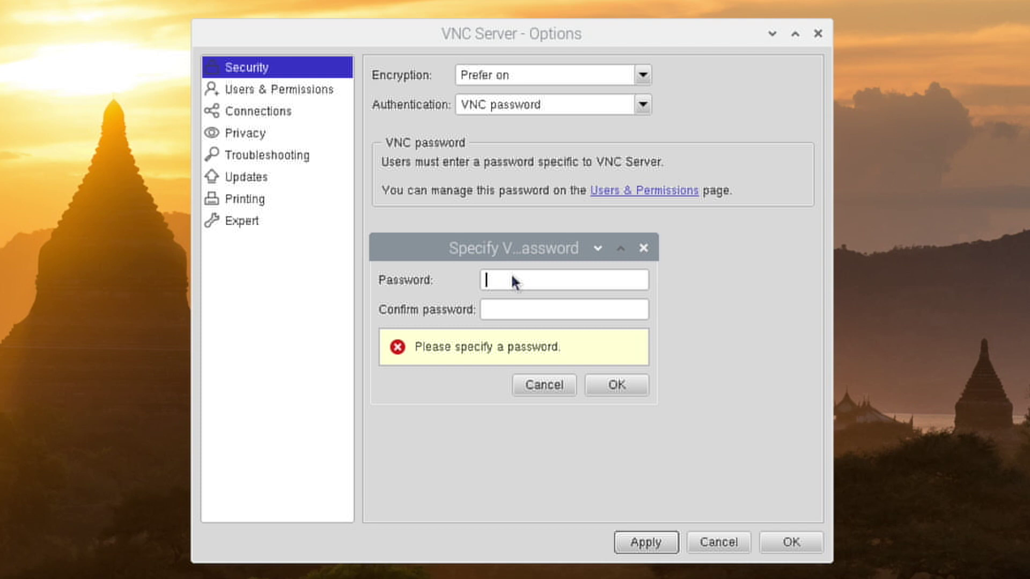
# Enter and confirm the new VNC password, then save the options.
pyautogui.write('raspberry')
pyautogui.press('Tab')
pyautogui.write('raspberry')
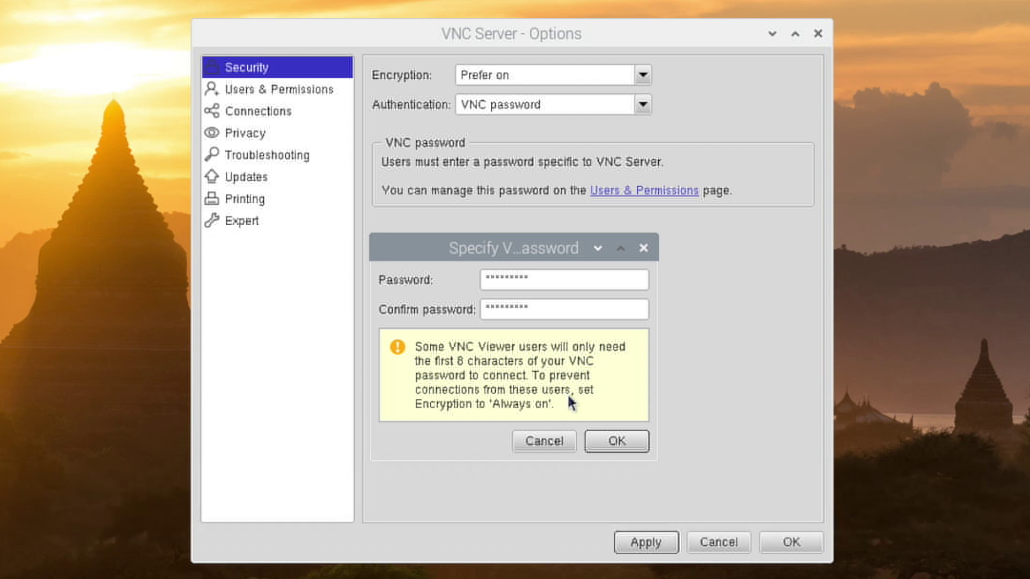
pyautogui.click(602, 445)
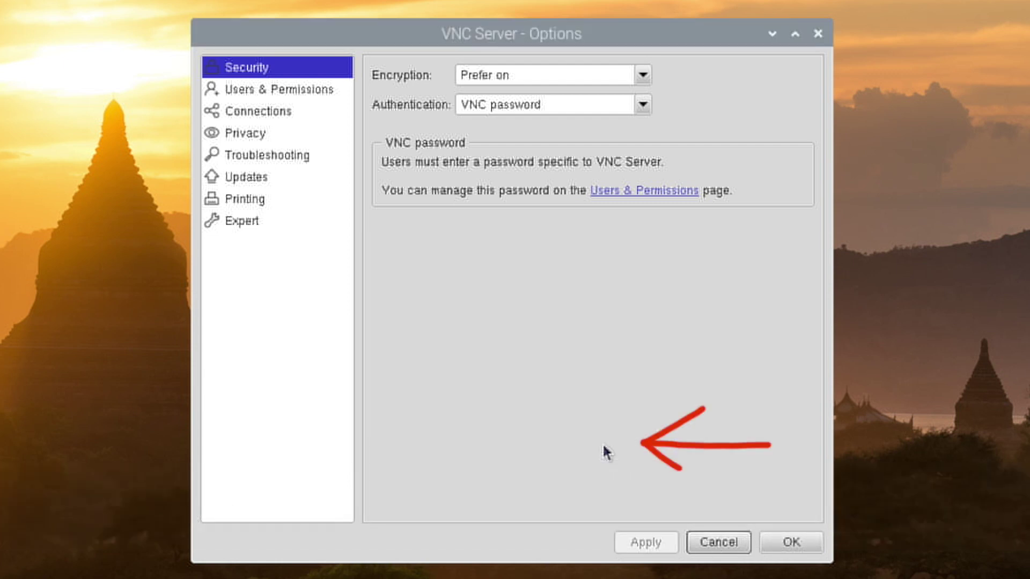
pyautogui.click(781, 543)
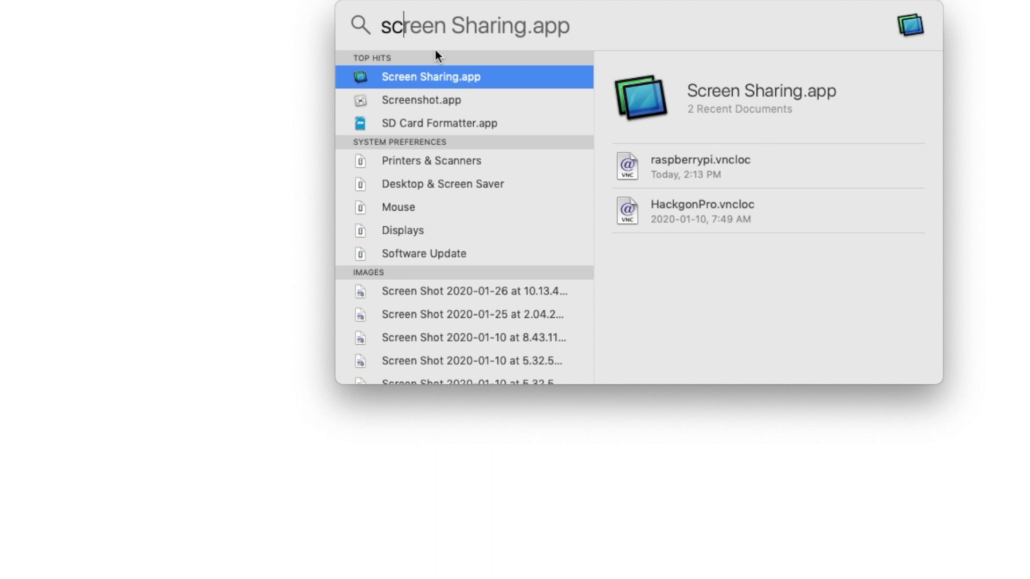
# Launch Screen Sharing and connect to the Pi at 10.10.22.121.
pyautogui.press('Return')
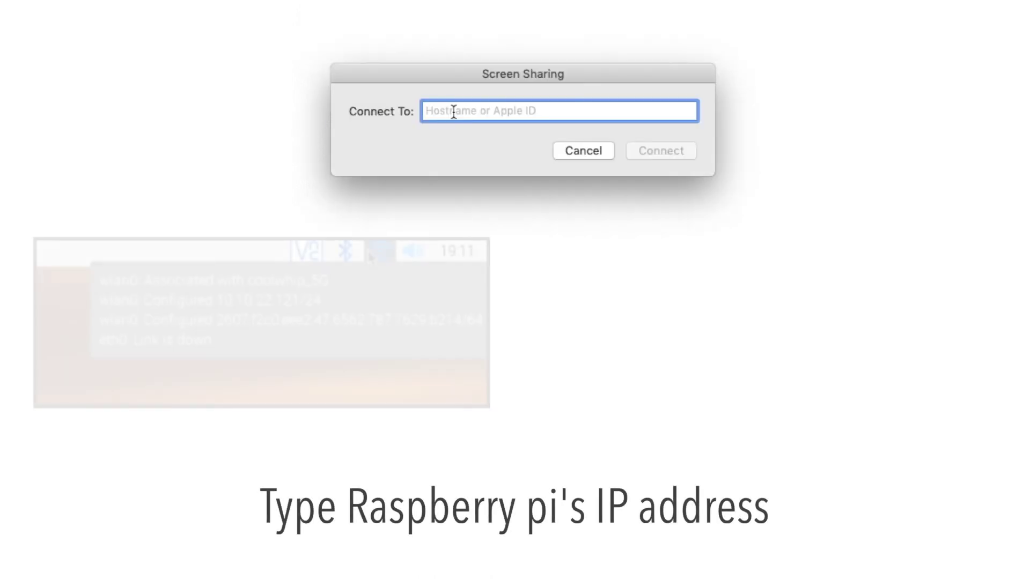
pyautogui.write('10')
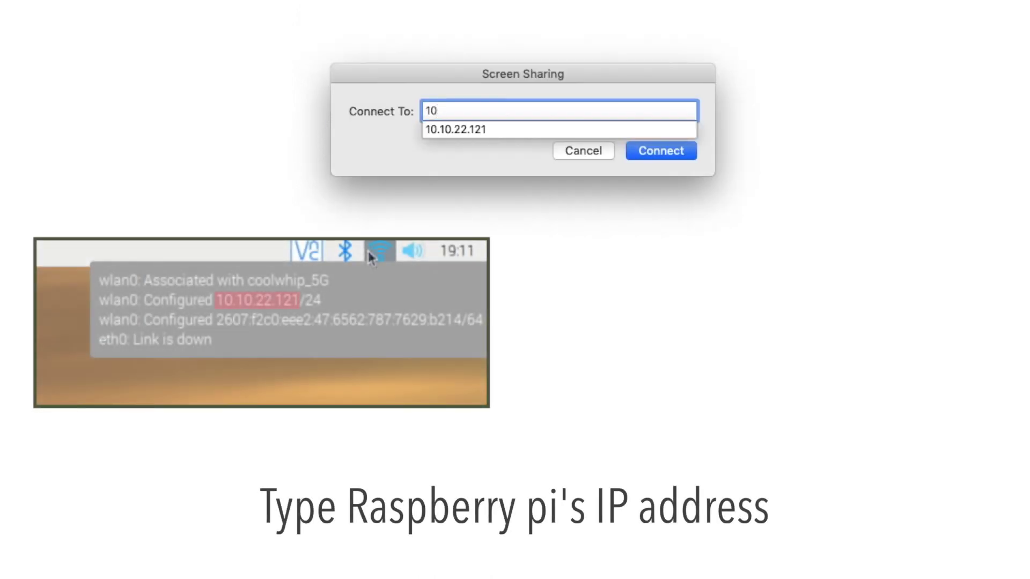
pyautogui.click(528, 129)
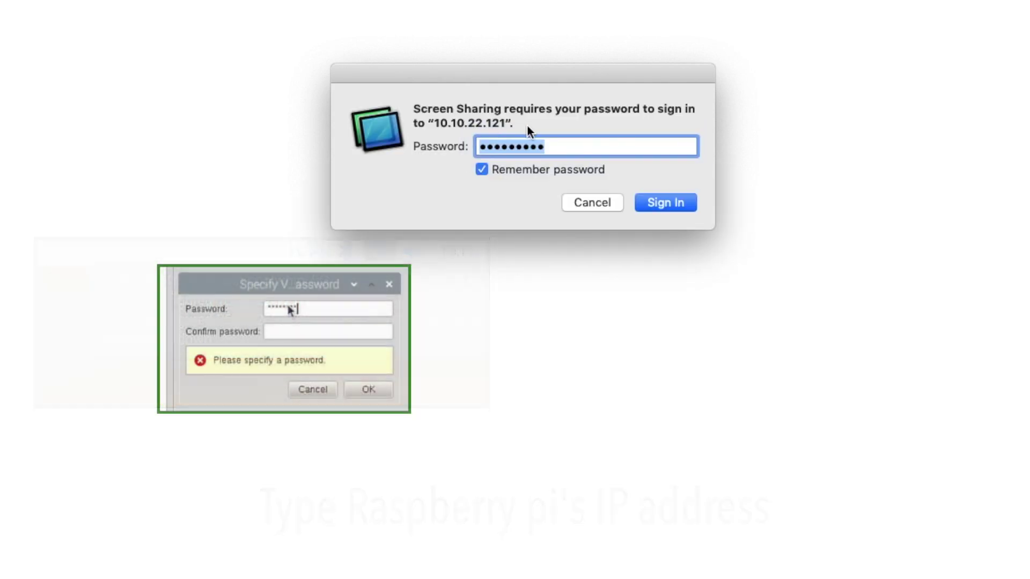
# Sign in to the Pi remotely and run ls in a terminal to list the home folder.
pyautogui.click(554, 148)
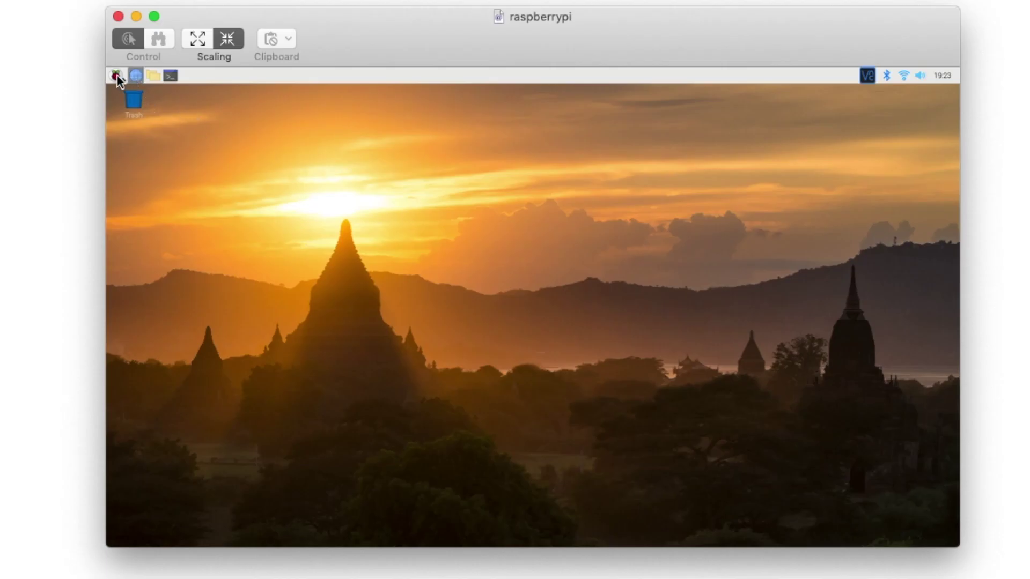
pyautogui.click(116, 75)
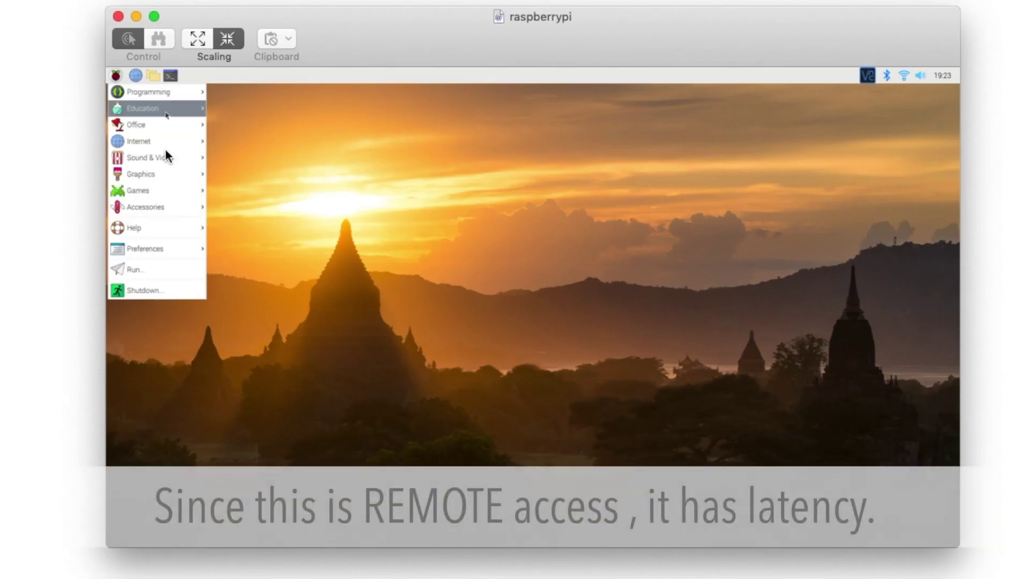
pyautogui.moveTo(156, 125)
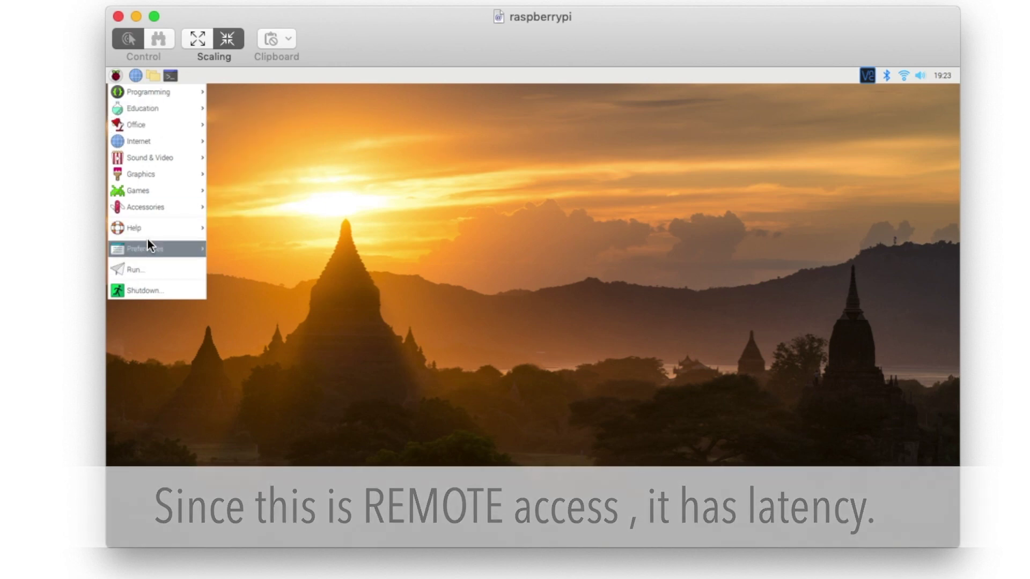
pyautogui.click(176, 89)
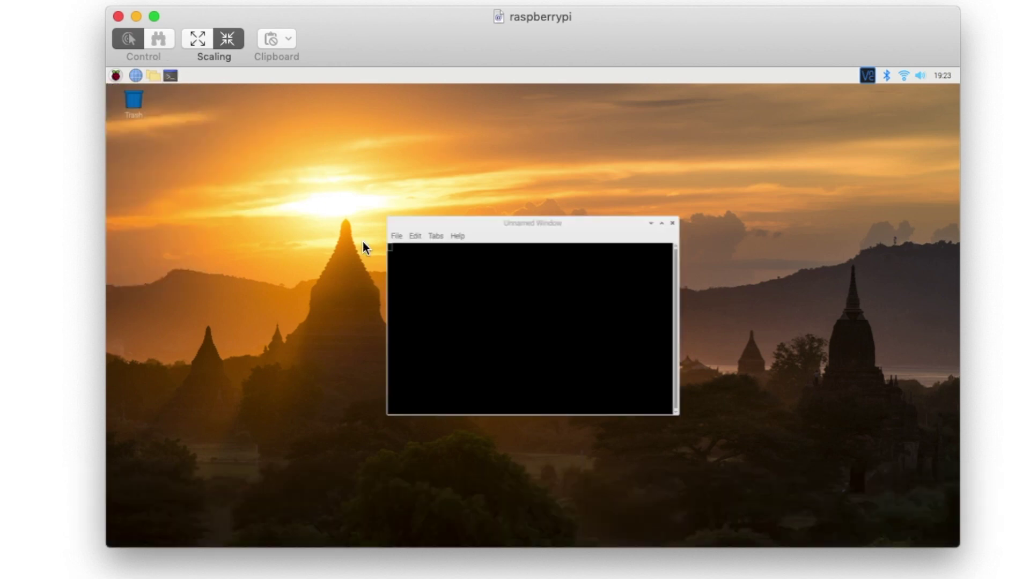
pyautogui.write('ls')
pyautogui.press('Return')
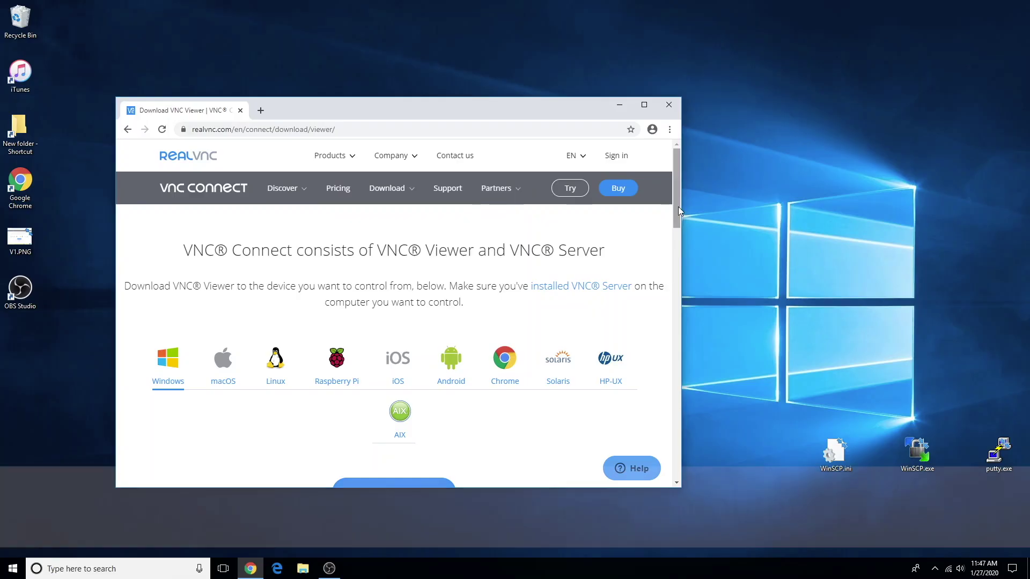
# Scroll down the realvnc.com page to the VNC Viewer for Windows download.
pyautogui.scroll(-3, 678, 207)
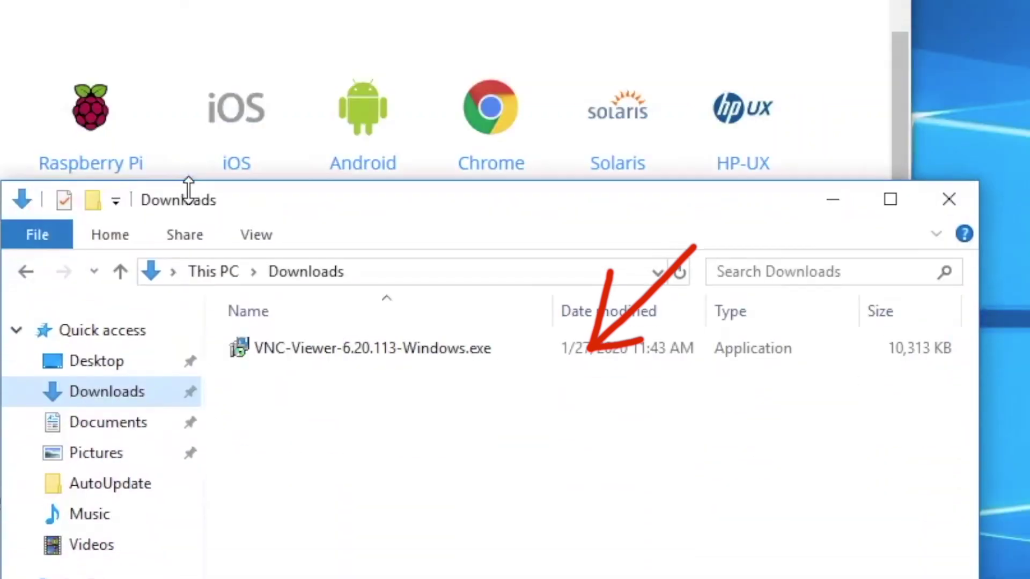
# Install VNC Viewer 6.20.113 in English, accepting the licence and keeping default features.
pyautogui.doubleClick(343, 348)
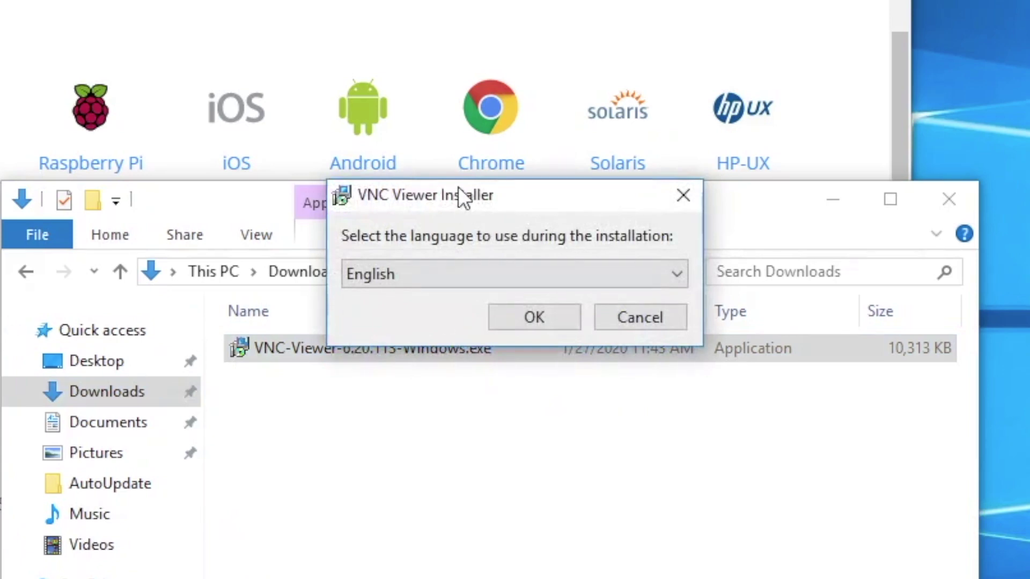
pyautogui.moveTo(458, 187); pyautogui.dragTo(253, 172)
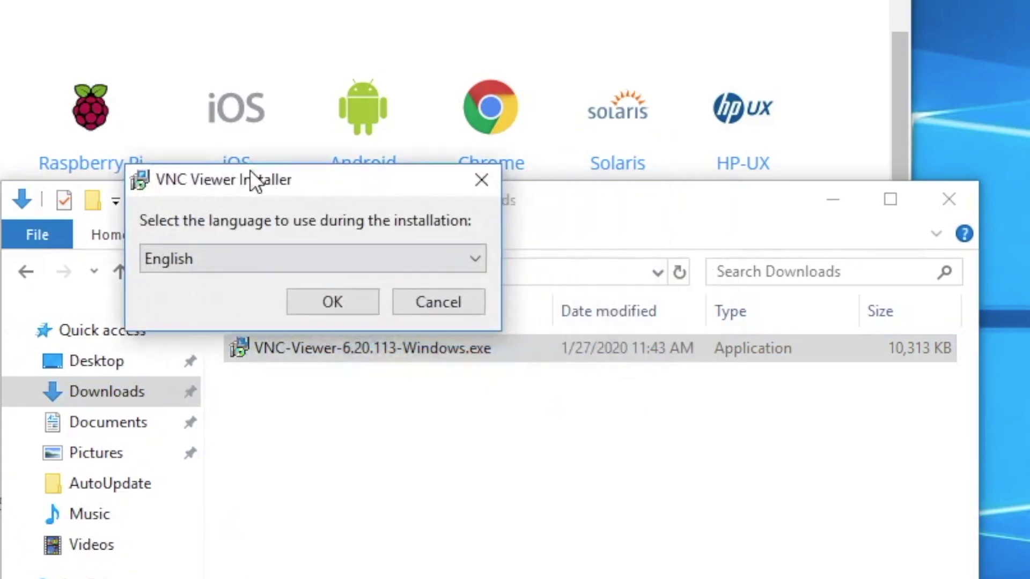
pyautogui.click(319, 295)
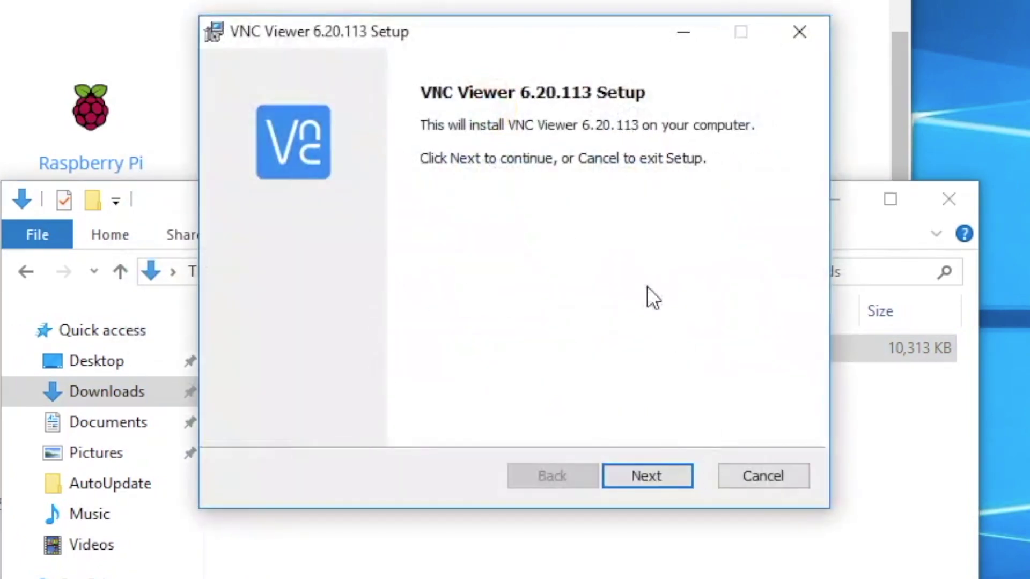
pyautogui.click(616, 476)
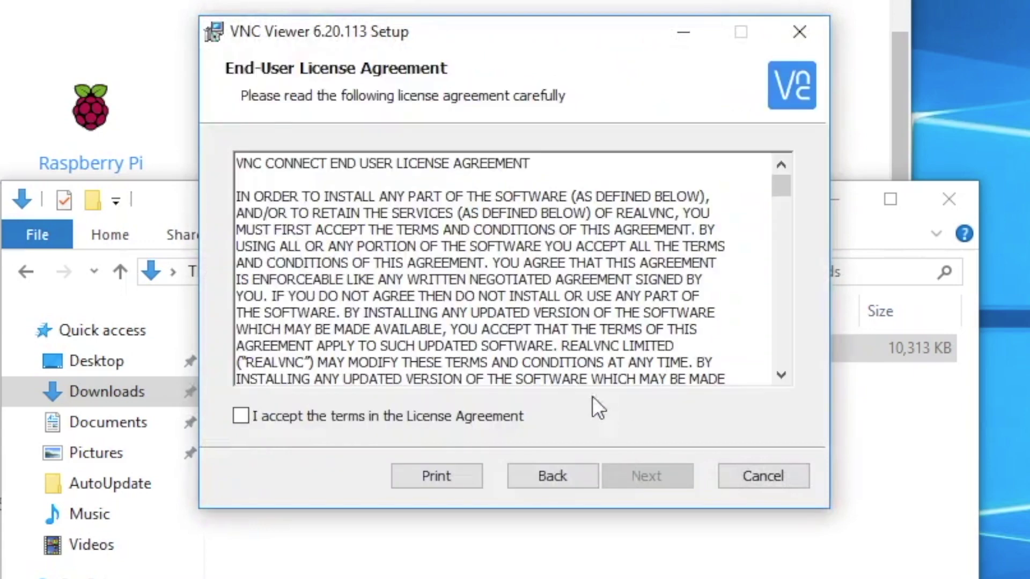
pyautogui.click(429, 410)
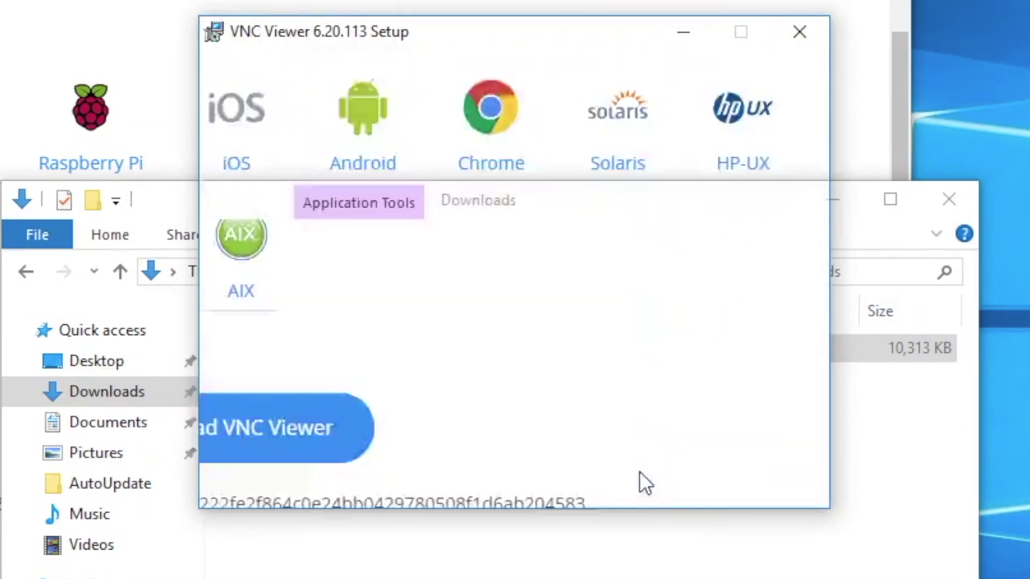
pyautogui.click(639, 471)
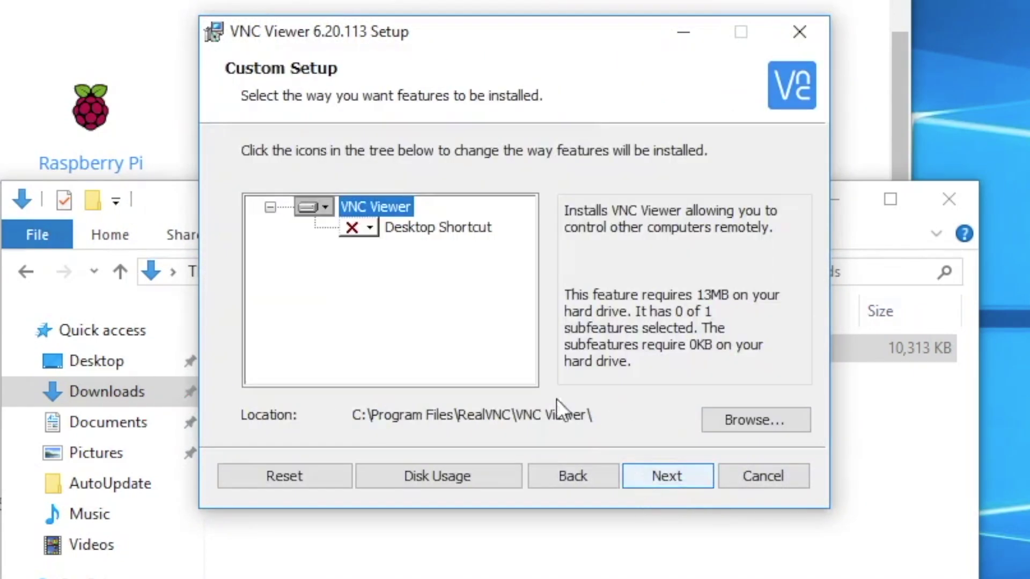
pyautogui.click(635, 480)
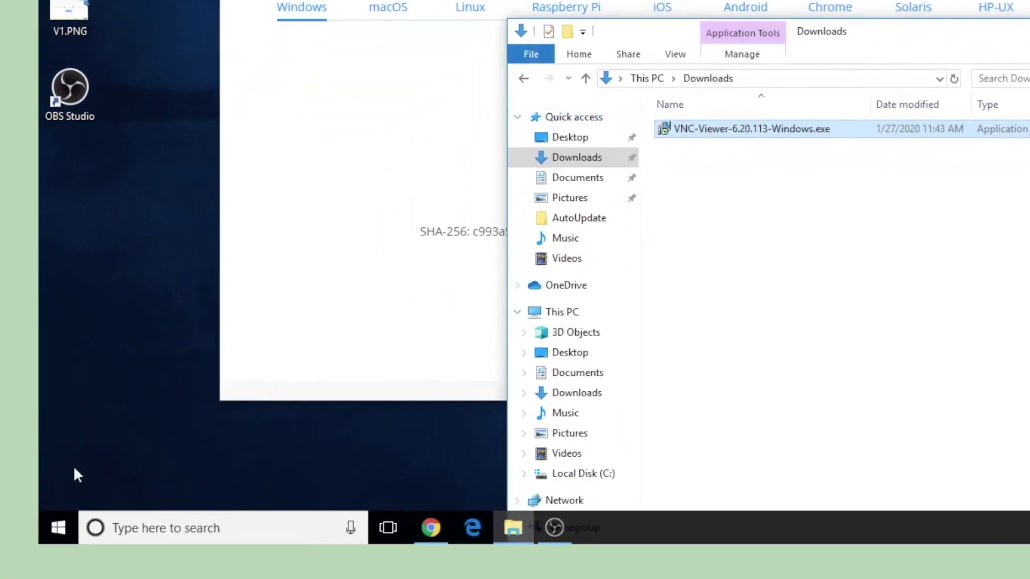
# Launch VNC Viewer from Windows search and dismiss its welcome screen with usage data off.
pyautogui.click(192, 528)
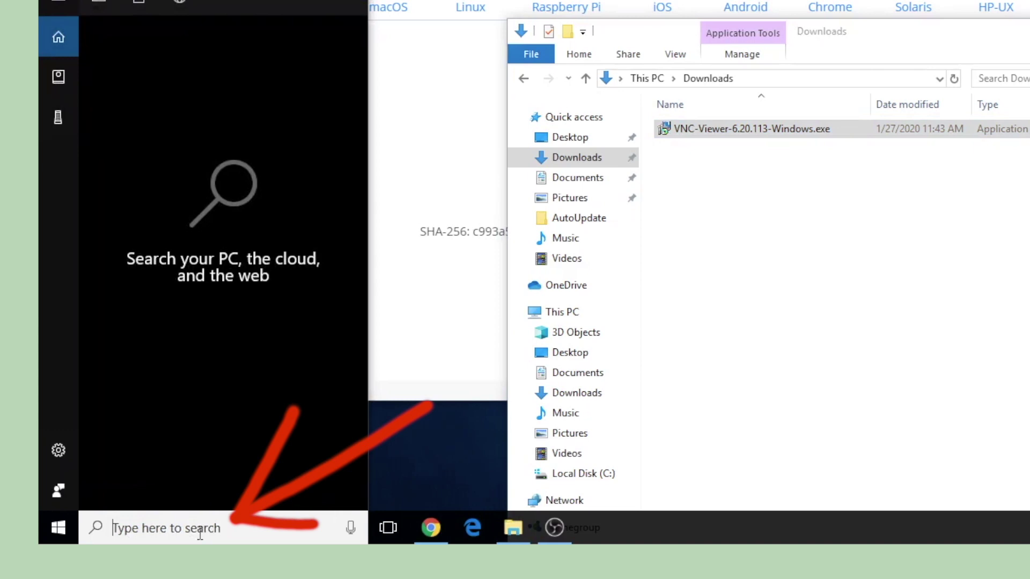
pyautogui.write('vnc')
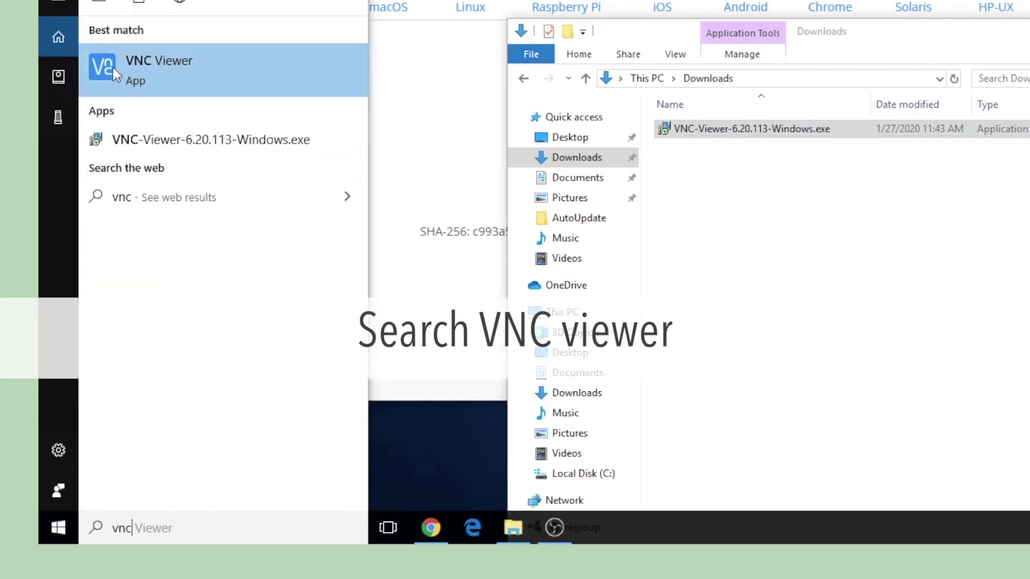
pyautogui.click(158, 75)
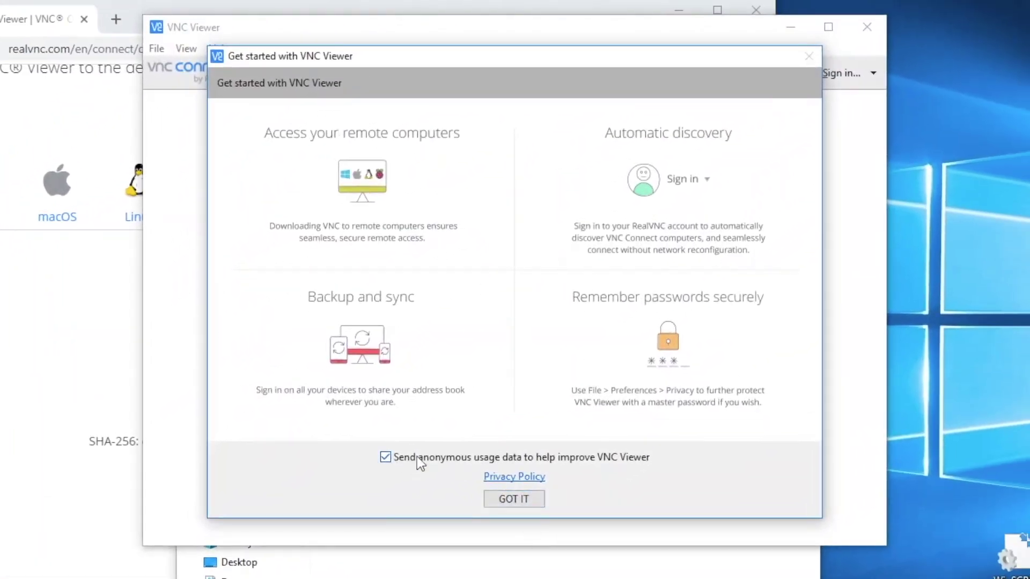
pyautogui.click(385, 457)
pyautogui.click(510, 500)
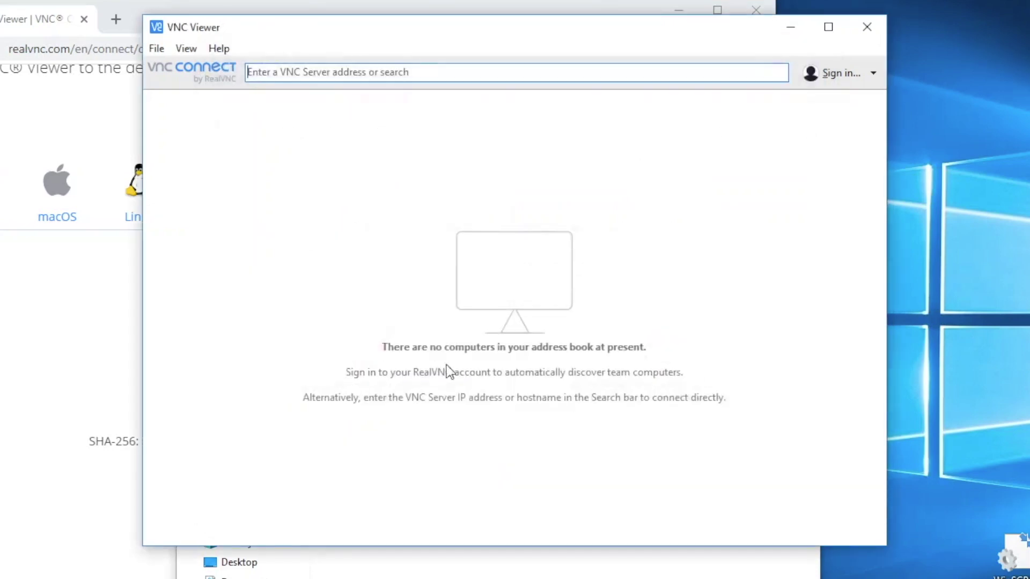
pyautogui.click(261, 70)
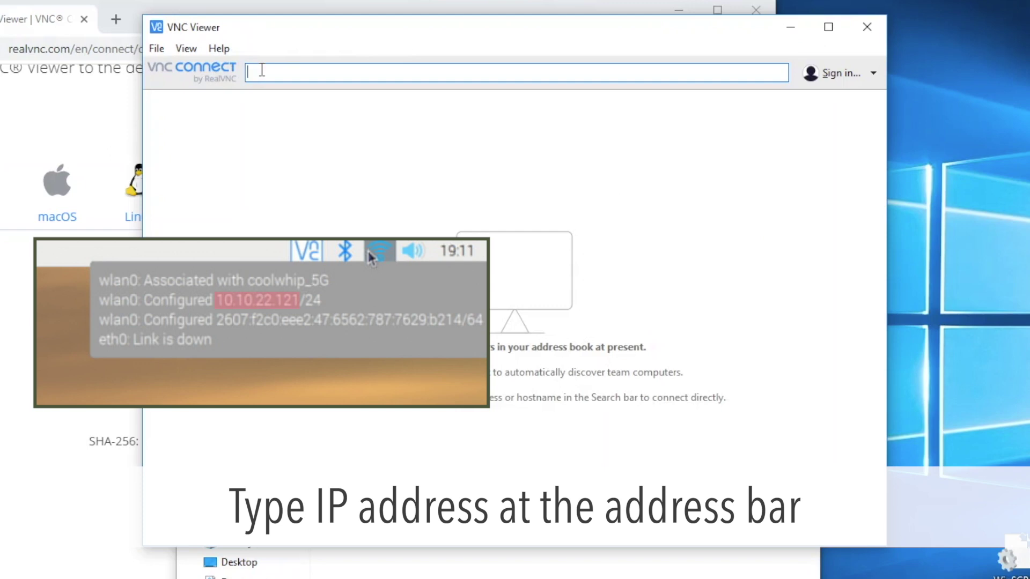
# Connect VNC Viewer to the server address 10.10.22.121.
pyautogui.write('10.10.22.121')
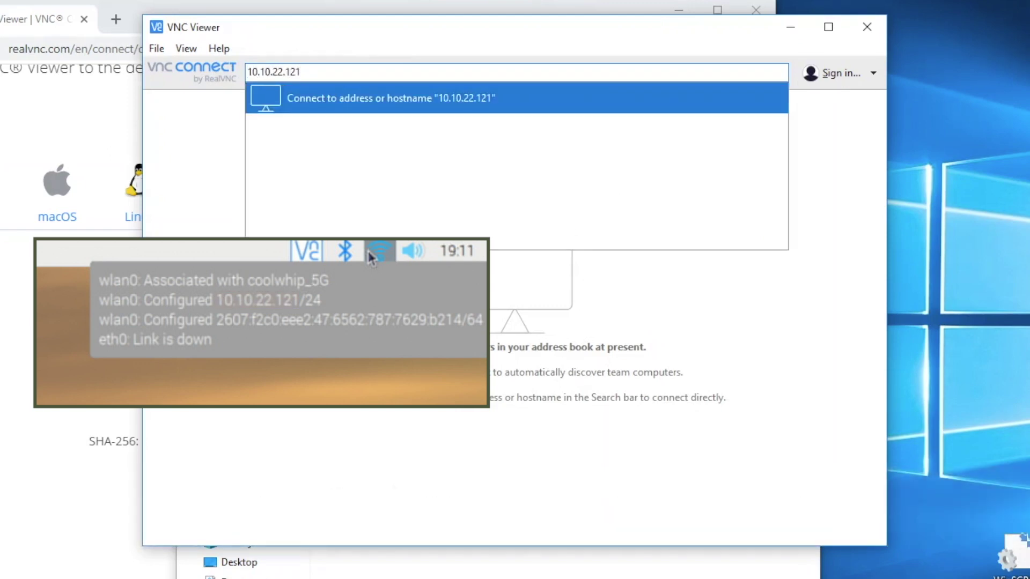
pyautogui.press('Return')
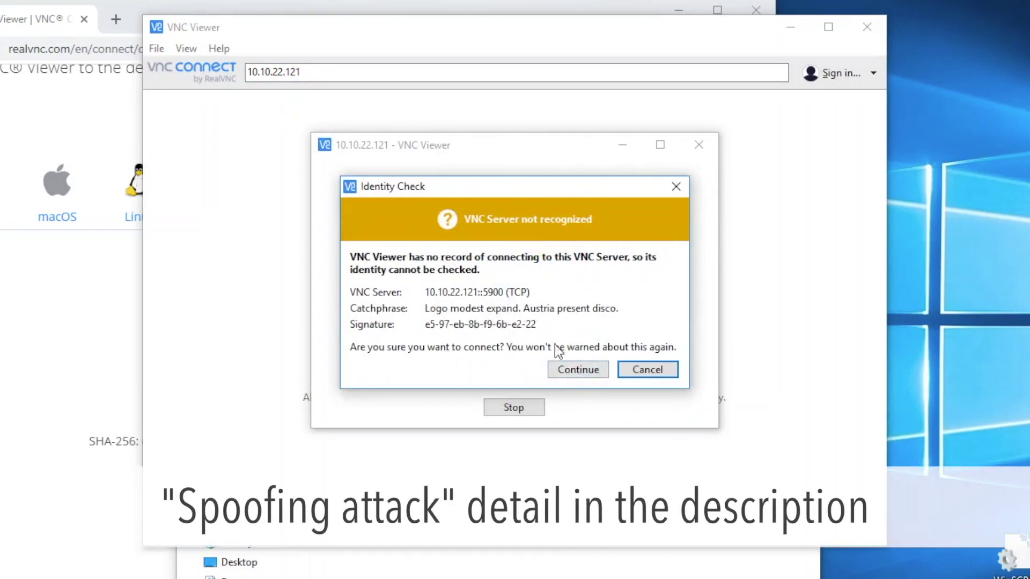
# Accept the Pi's identity and sign in with the VNC password, remembering it.
pyautogui.click(562, 371)
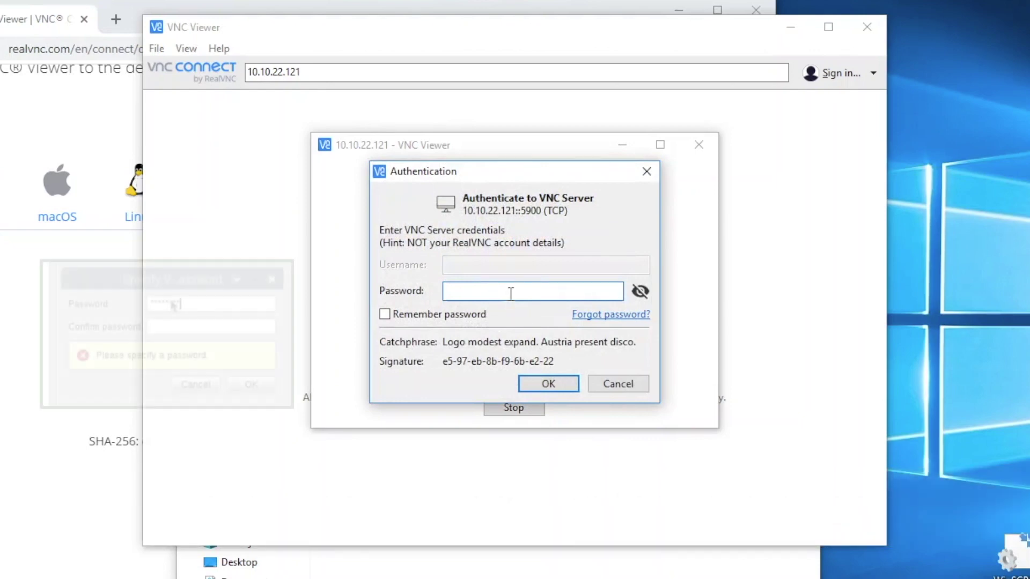
pyautogui.write('••')
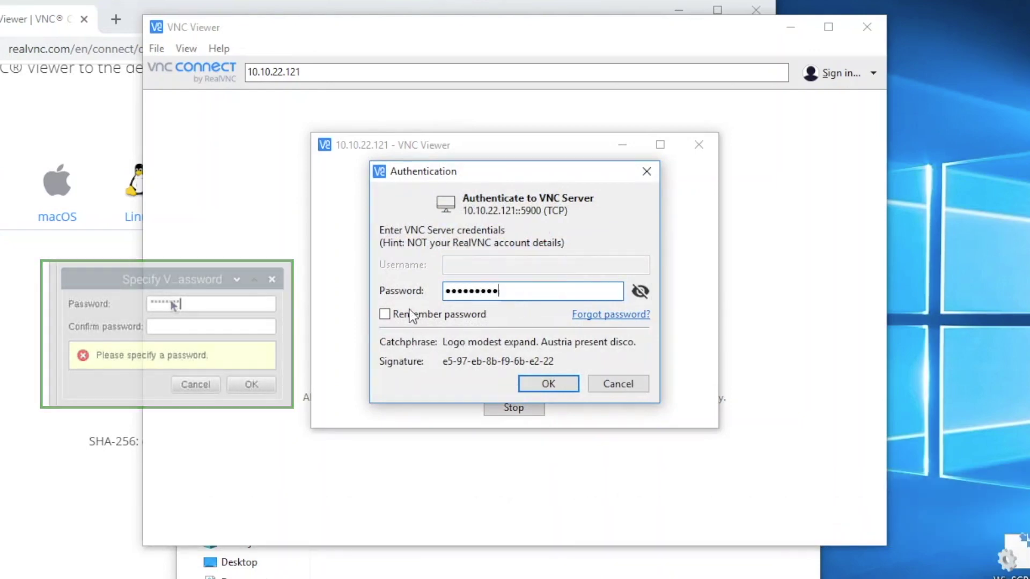
pyautogui.click(385, 315)
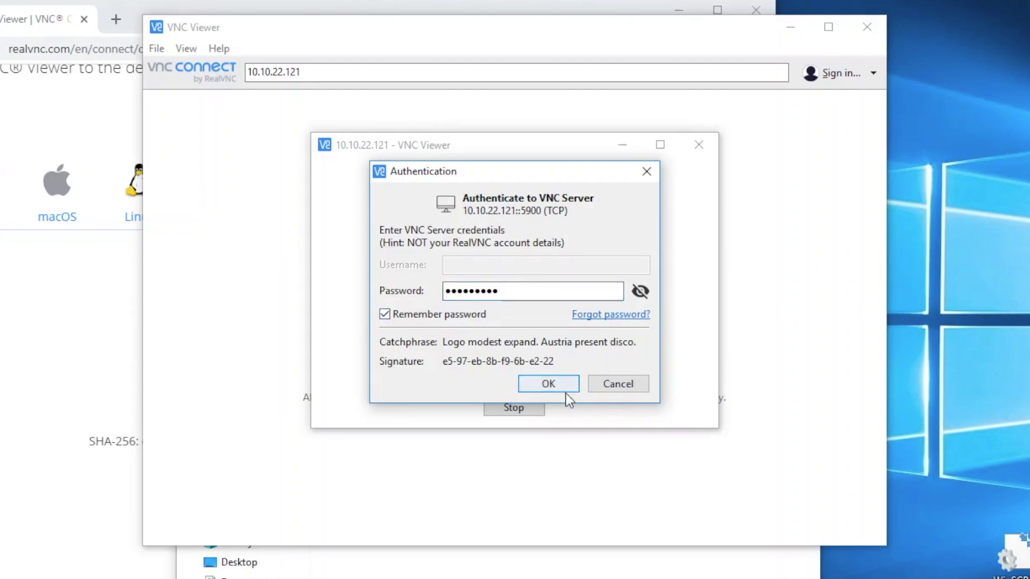
pyautogui.click(548, 384)
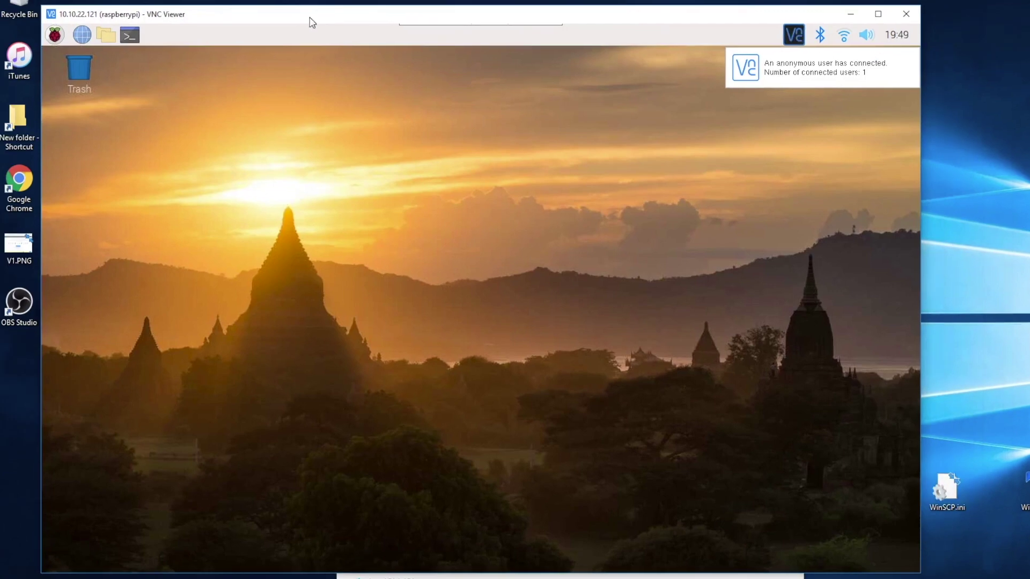
# Launch the web browser from the Pi's taskbar inside the VNC Viewer session.
pyautogui.click(83, 35)
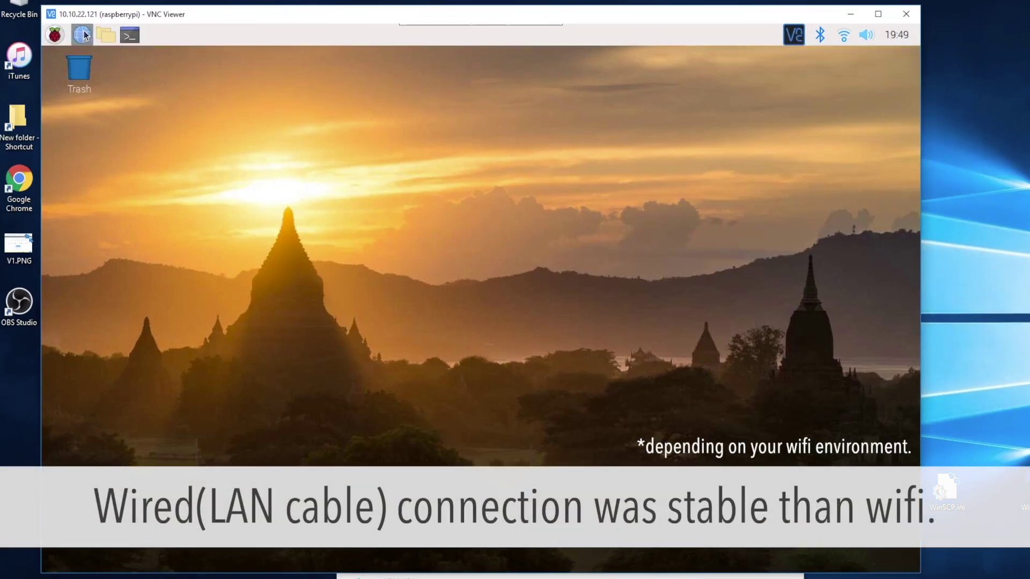